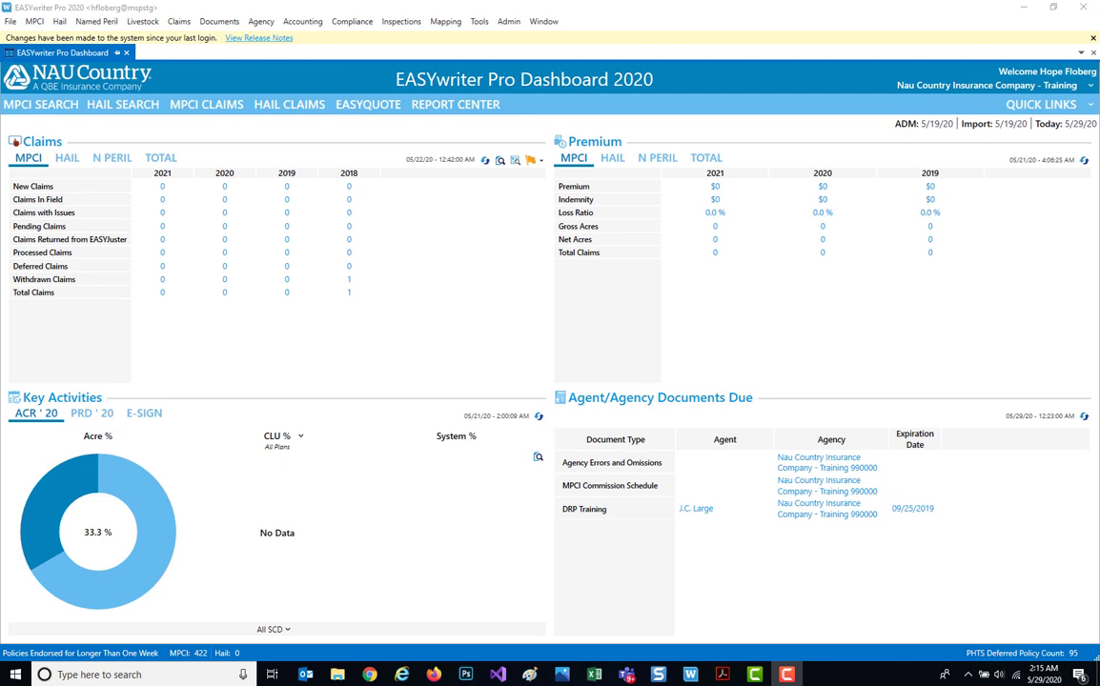
Step: Find the MPCI policy by the insured's last or business name and open it from the results
{"action": "left_click", "coordinate": [44, 109]}
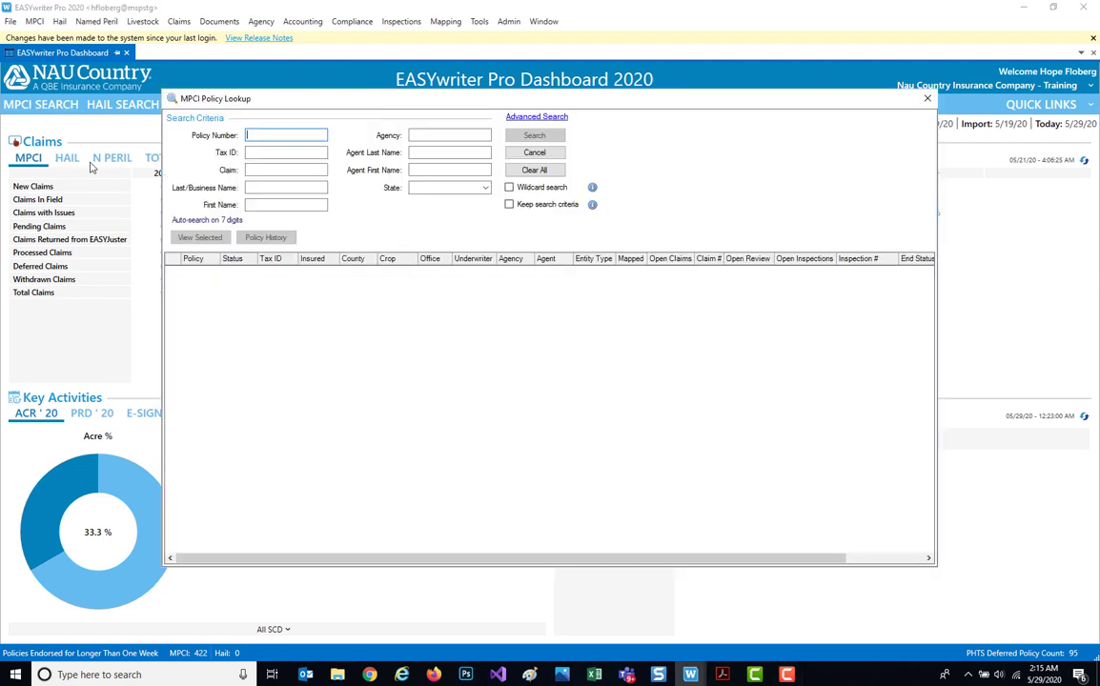
{"action": "left_click", "coordinate": [266, 187]}
{"action": "type", "text": "insured"}
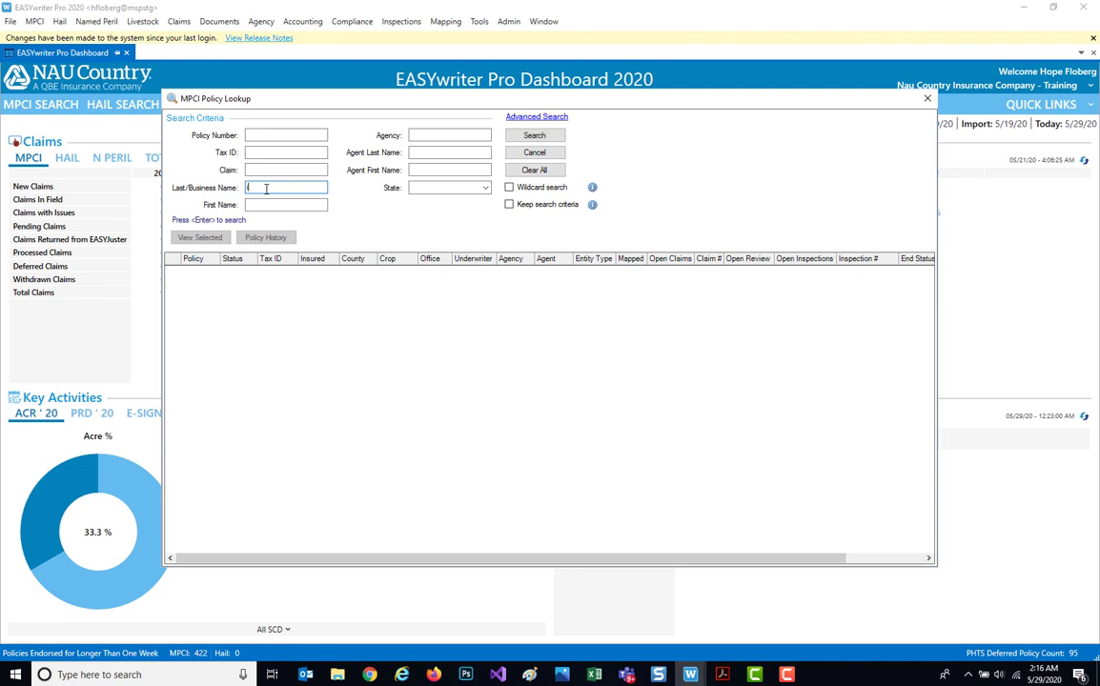
{"action": "key", "text": "Return"}
{"action": "double_click", "coordinate": [297, 272]}
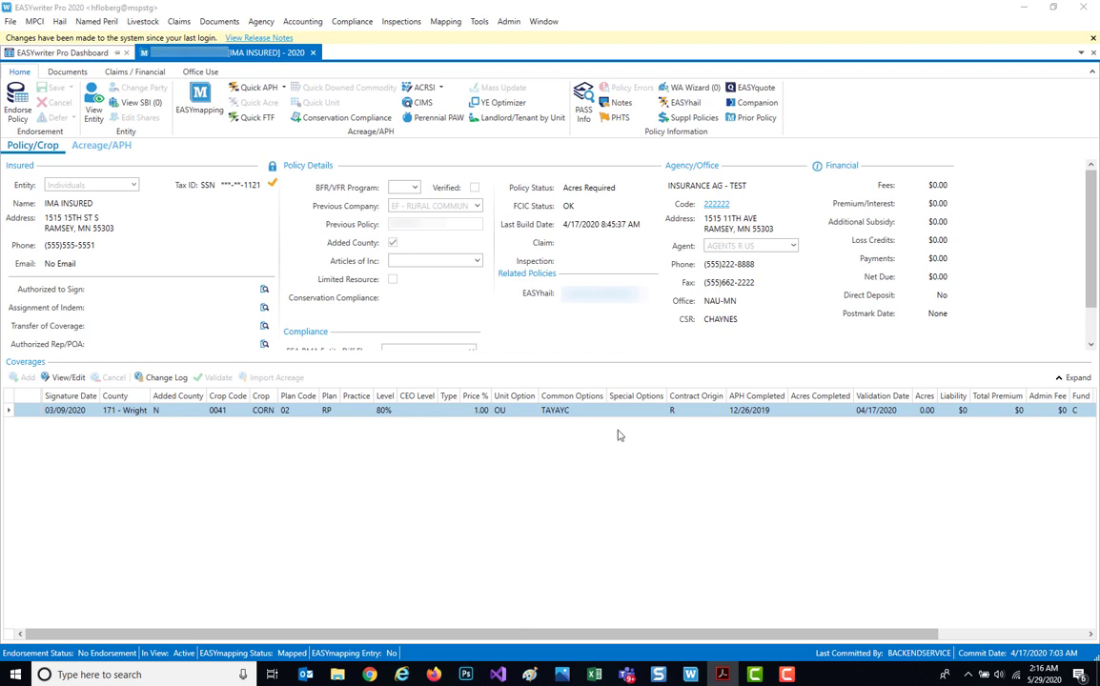
Step: Start an endorsement on the policy and open its EASYmapping map in a maximized window
{"action": "left_click", "coordinate": [15, 106]}
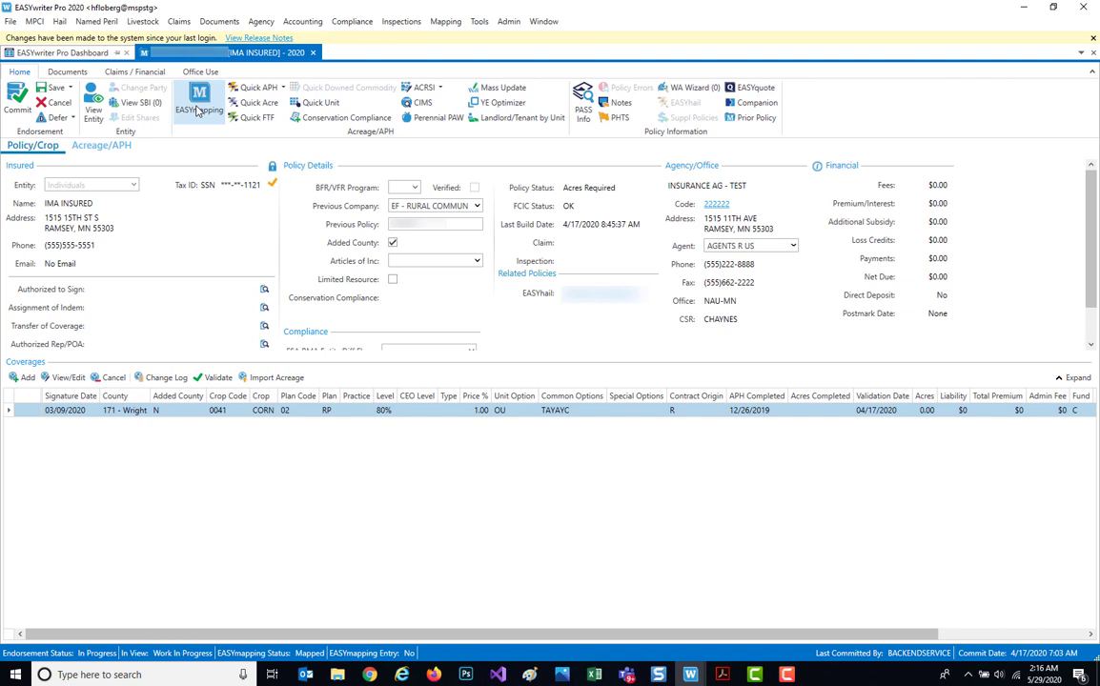
{"action": "left_click", "coordinate": [198, 110]}
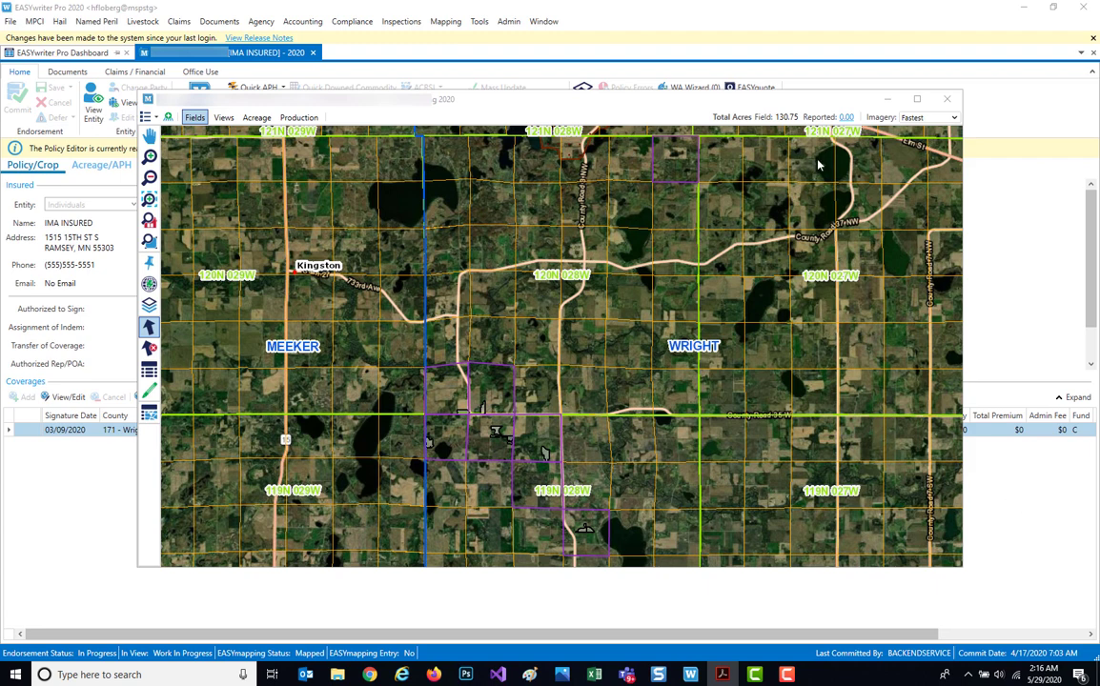
{"action": "left_click", "coordinate": [915, 101]}
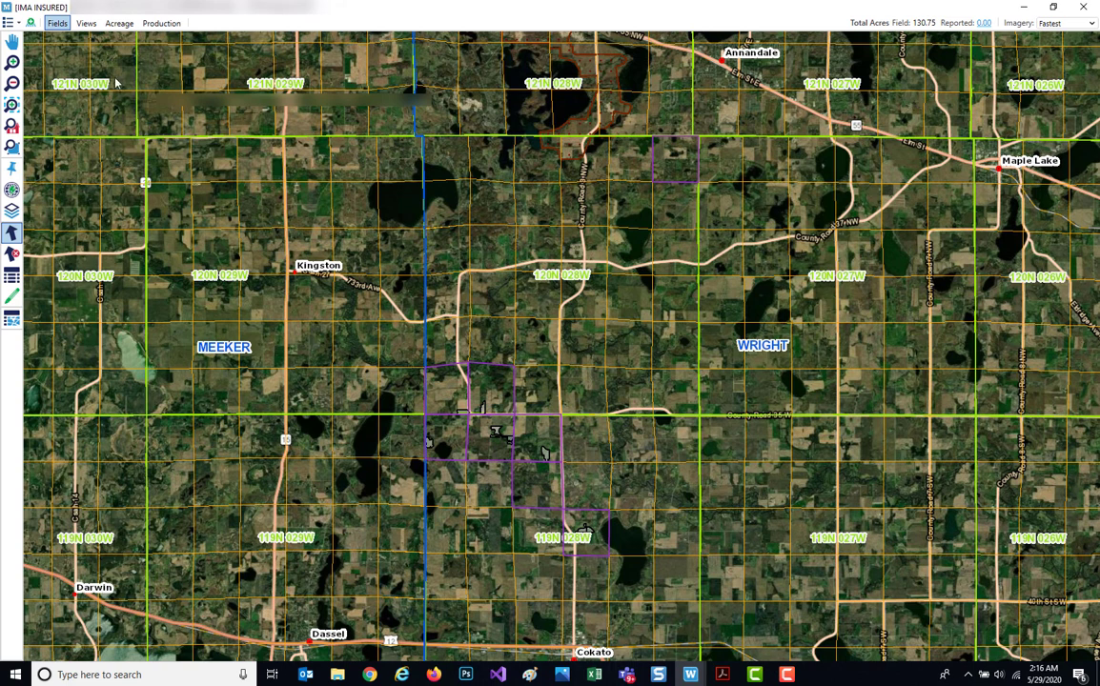
Step: View the policy's mapped units in the Acreage view and return to the Fields view
{"action": "left_click", "coordinate": [11, 23]}
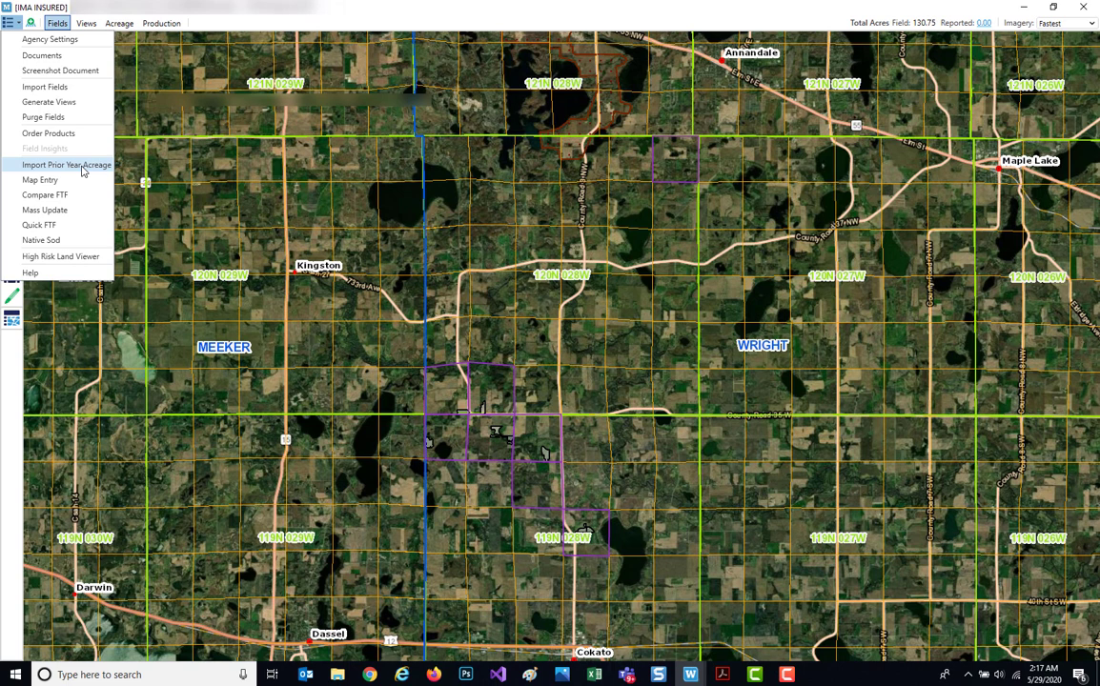
{"action": "left_click", "coordinate": [125, 27]}
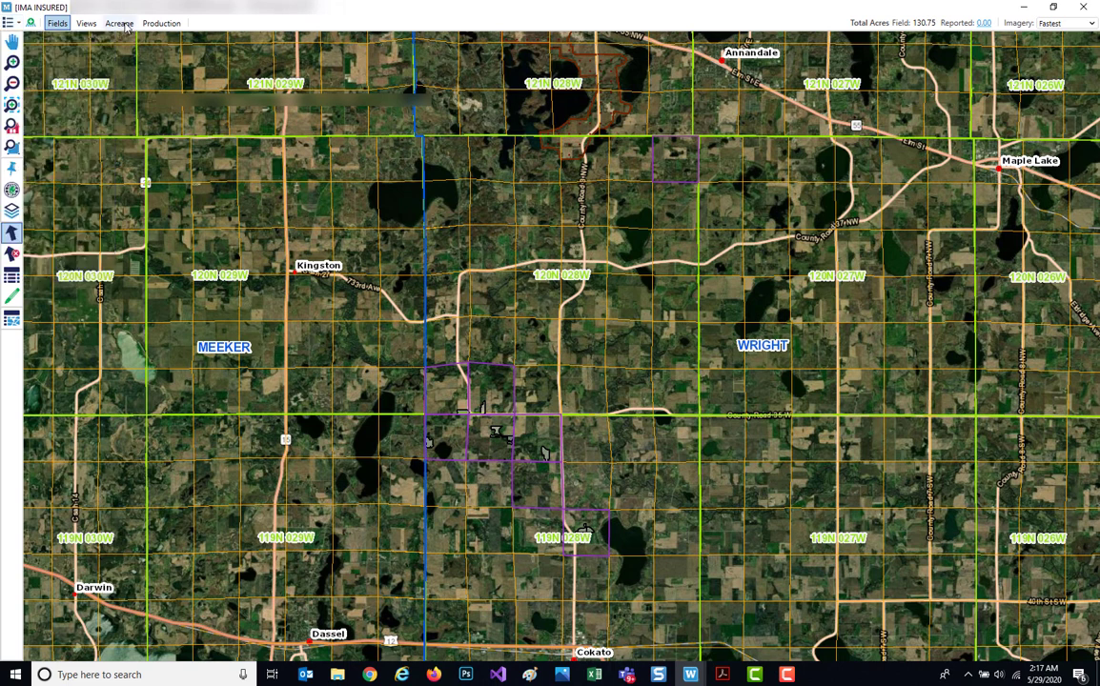
{"action": "left_click", "coordinate": [125, 25]}
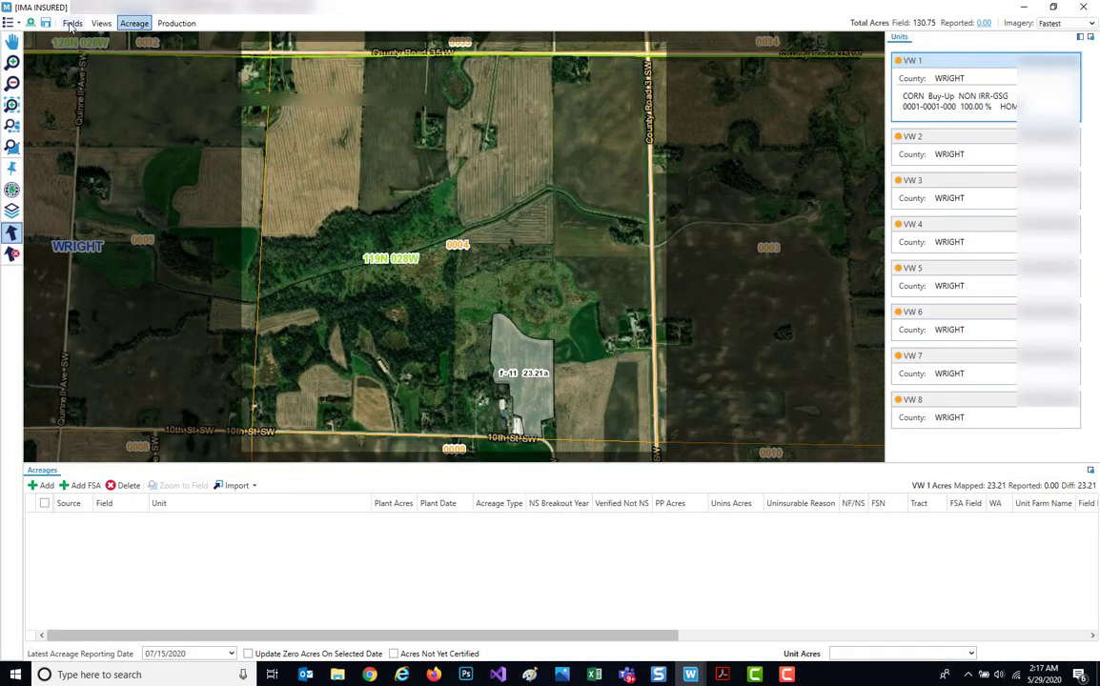
{"action": "left_click", "coordinate": [71, 24]}
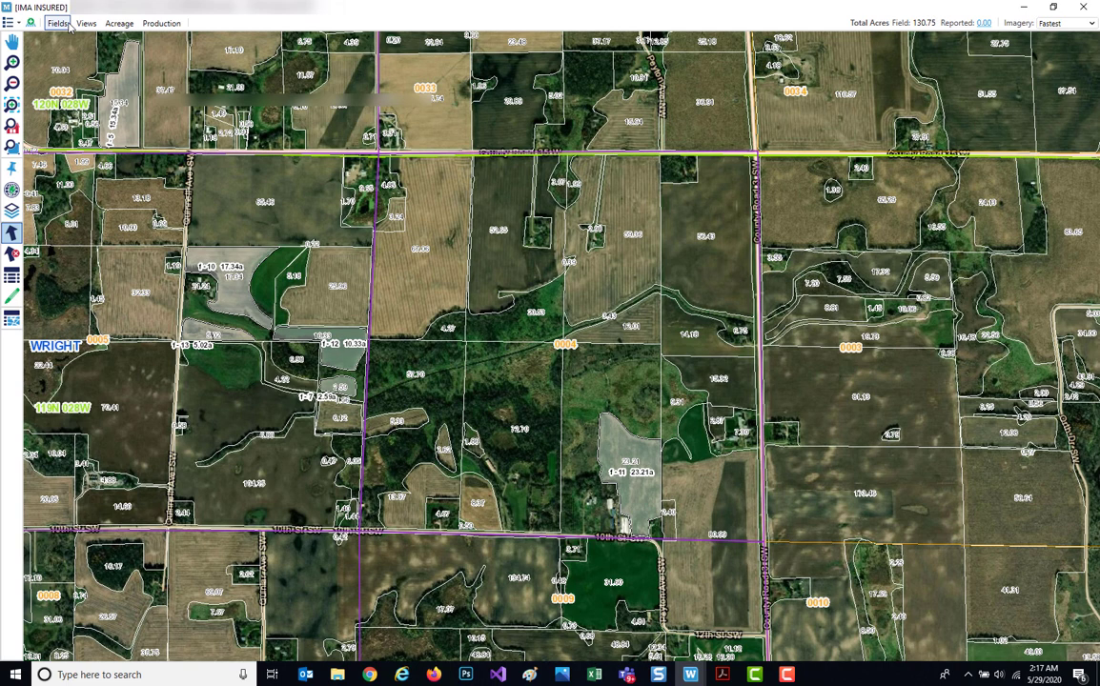
Step: Start a prior year acreage import for this policy using the 2018 data
{"action": "left_click", "coordinate": [6, 25]}
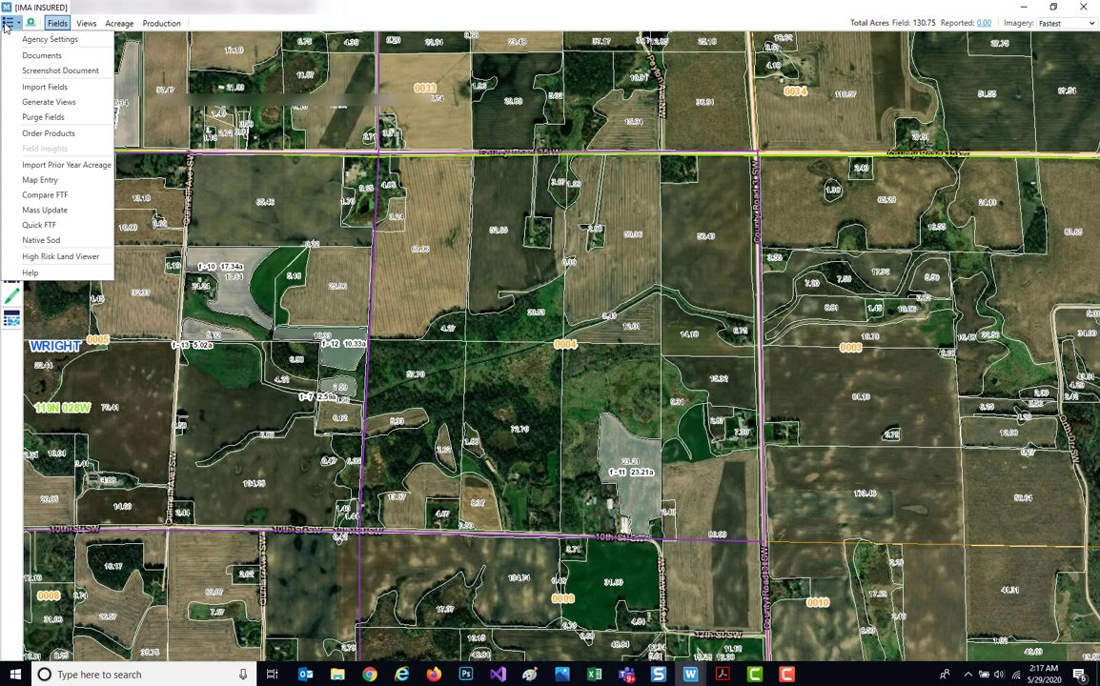
{"action": "left_click", "coordinate": [41, 166]}
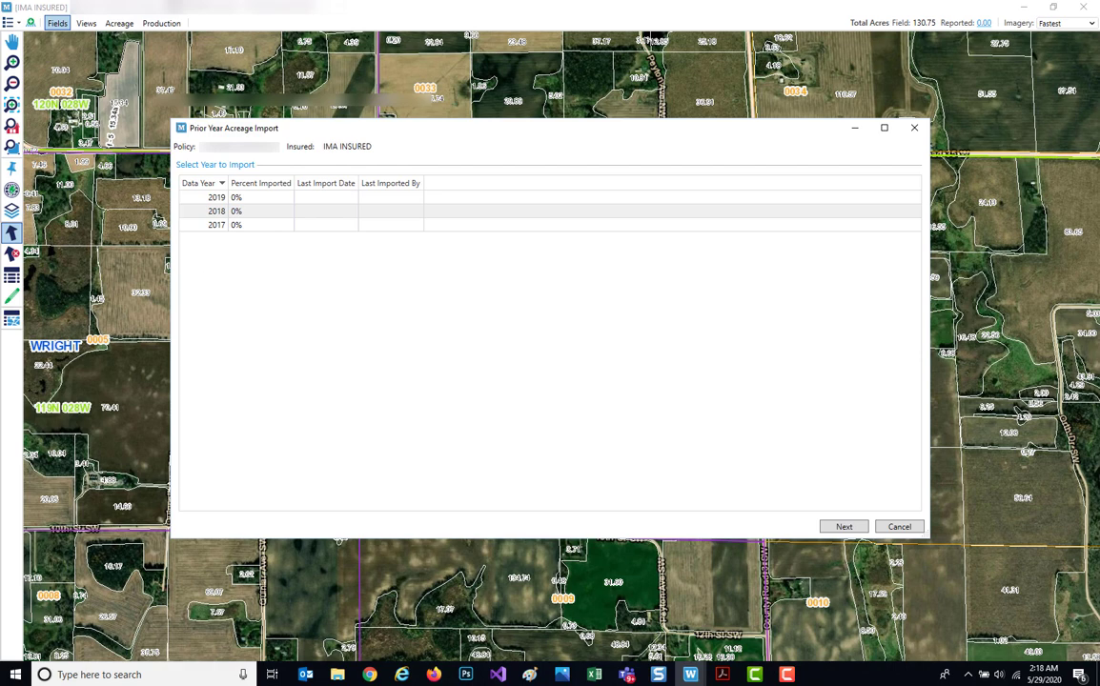
{"action": "left_click", "coordinate": [221, 218]}
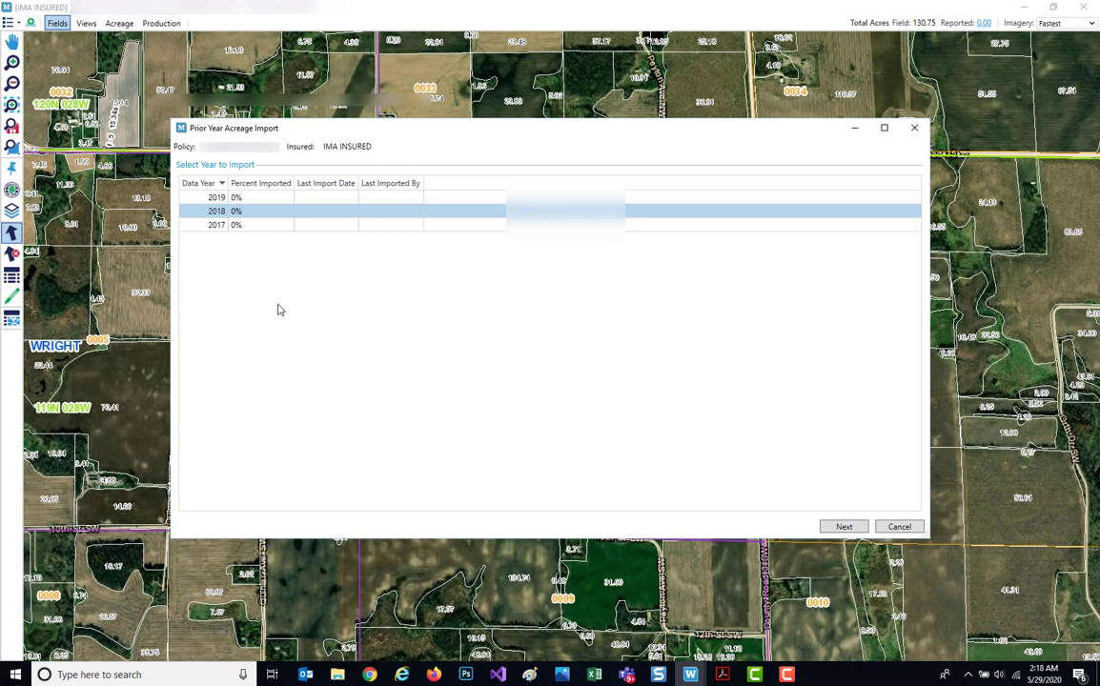
{"action": "left_click", "coordinate": [845, 527]}
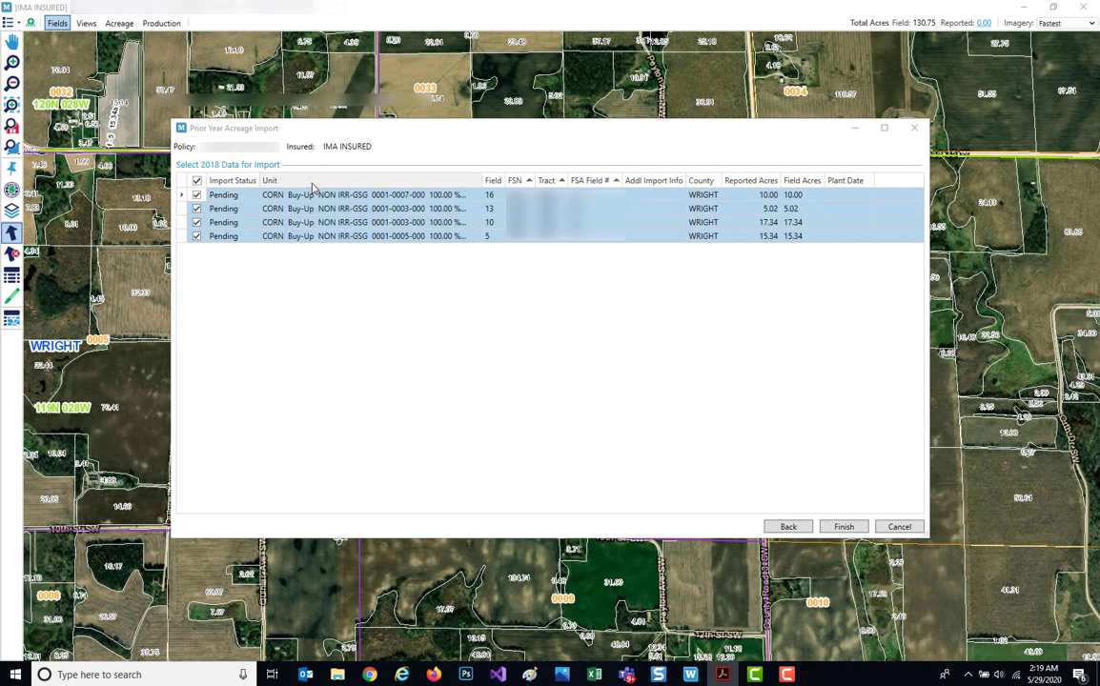
{"action": "left_click", "coordinate": [431, 196]}
{"action": "left_click", "coordinate": [474, 195]}
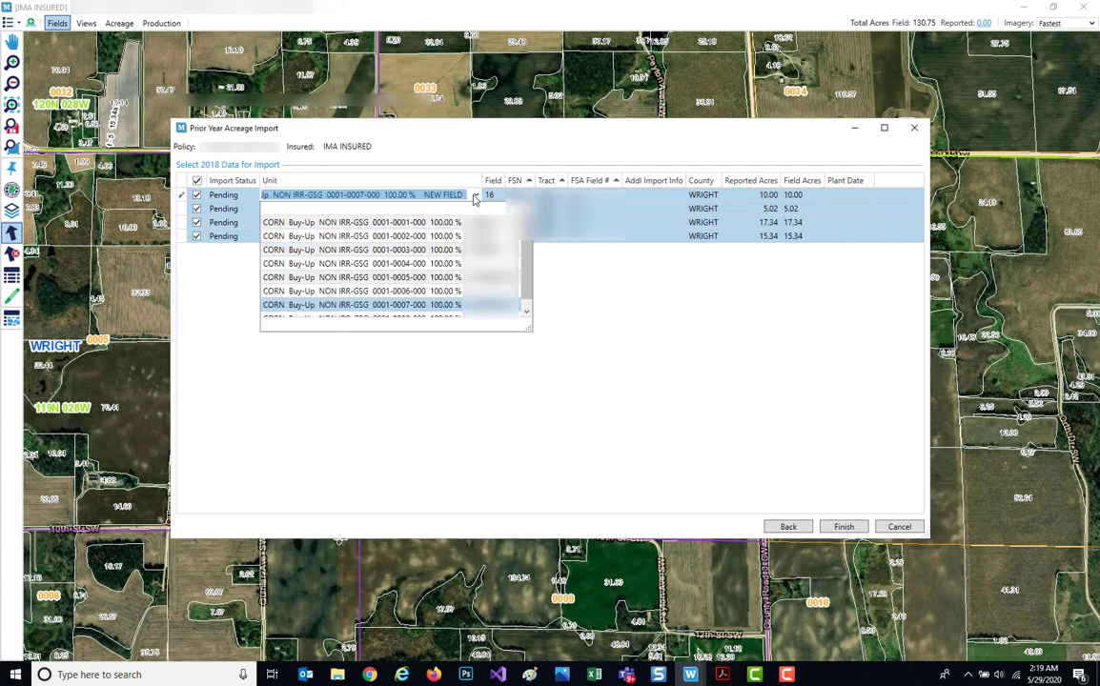
{"action": "left_click", "coordinate": [471, 210]}
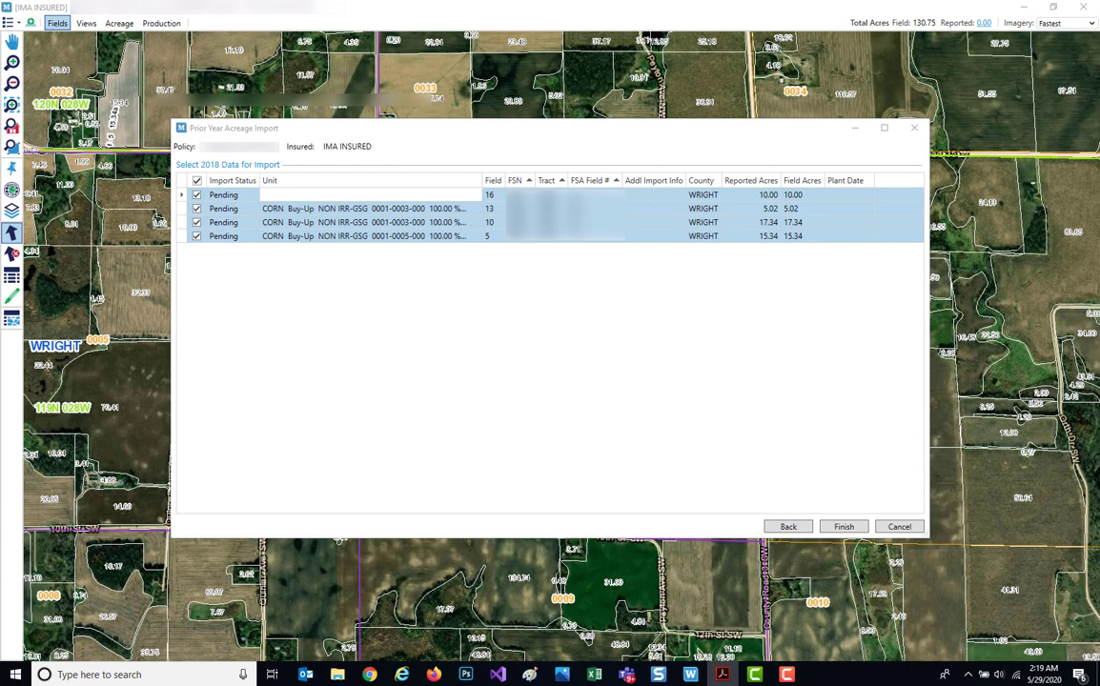
{"action": "left_click", "coordinate": [473, 197]}
{"action": "left_click", "coordinate": [475, 195]}
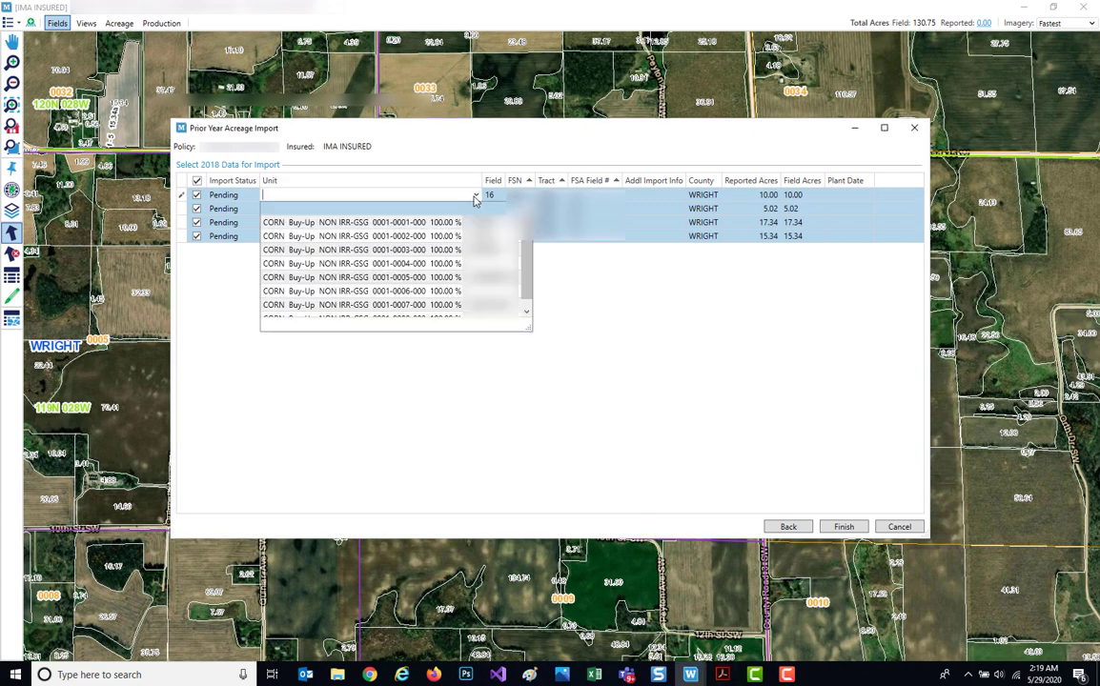
{"action": "left_click", "coordinate": [448, 306]}
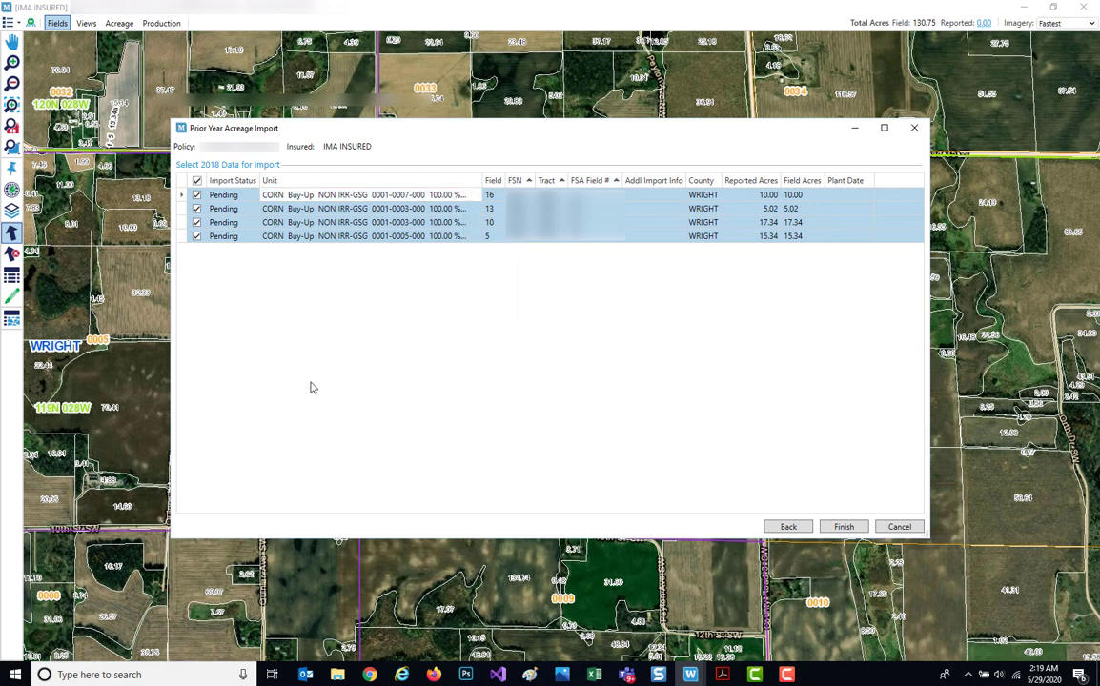
Step: Limit the 2018 import selection to fields 16, 13 and 10, leaving field 5 out
{"action": "left_click", "coordinate": [197, 237]}
{"action": "left_click", "coordinate": [197, 237]}
{"action": "left_click", "coordinate": [196, 182]}
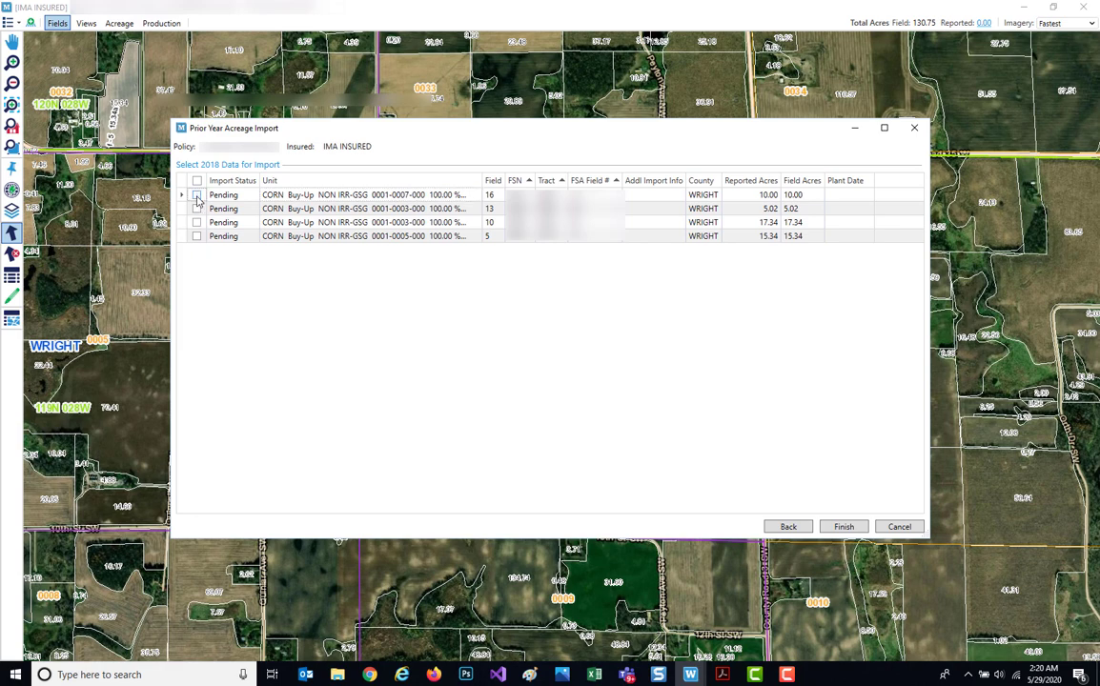
{"action": "left_click", "coordinate": [196, 194]}
{"action": "left_click", "coordinate": [197, 209]}
{"action": "left_click", "coordinate": [196, 222]}
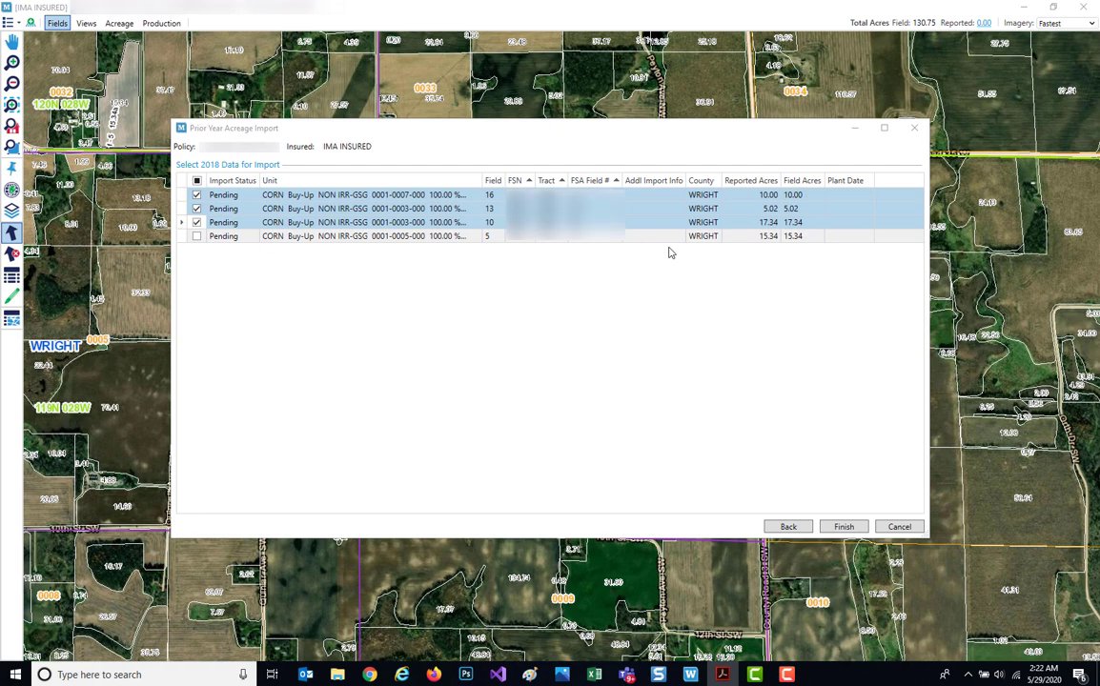
Step: Set the plant date of fields 16, 13 and 10 to 05/29/2020 and finish the acreage import
{"action": "left_click", "coordinate": [868, 197]}
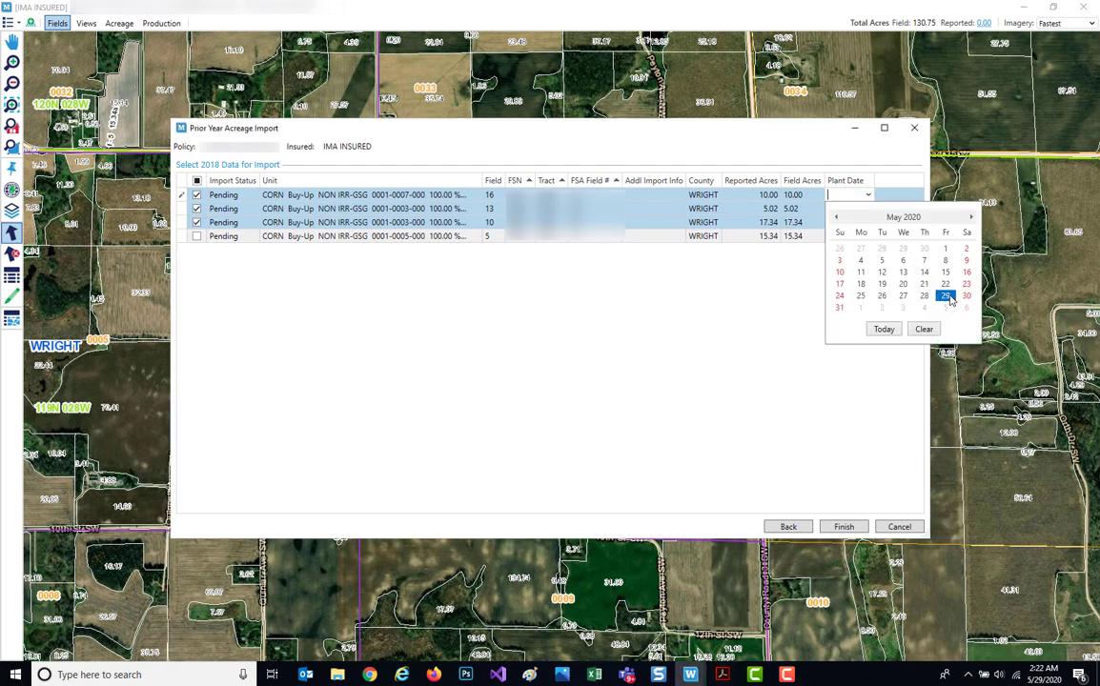
{"action": "left_click", "coordinate": [945, 296]}
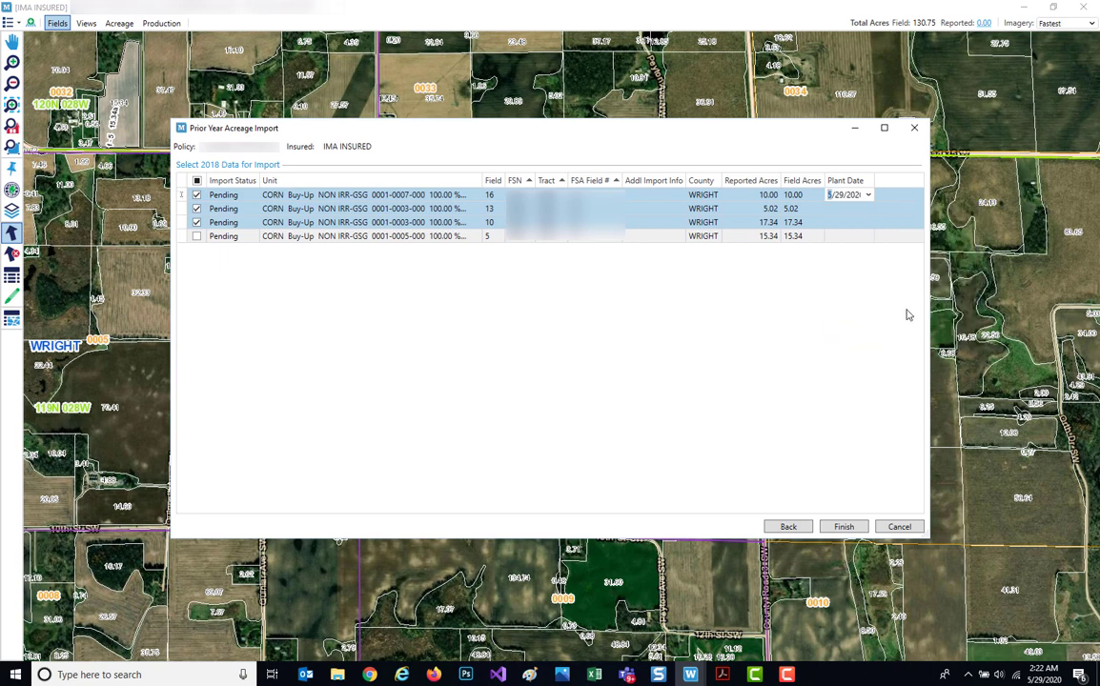
{"action": "left_click", "coordinate": [867, 209]}
{"action": "left_click", "coordinate": [866, 209]}
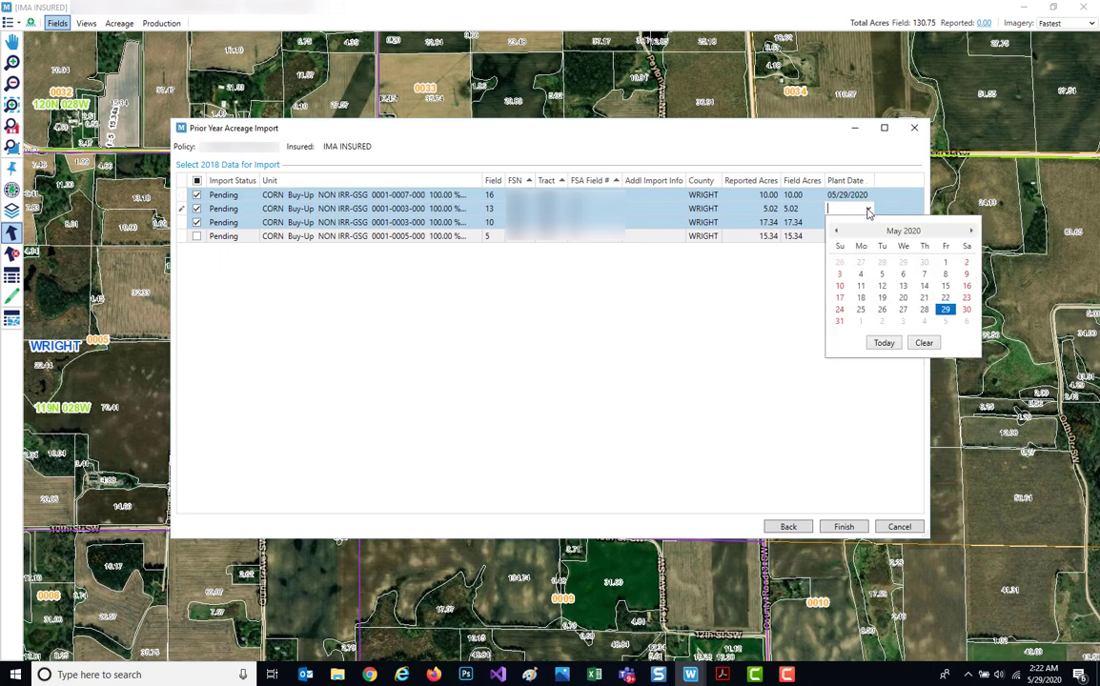
{"action": "left_click", "coordinate": [868, 212]}
{"action": "left_click", "coordinate": [868, 212]}
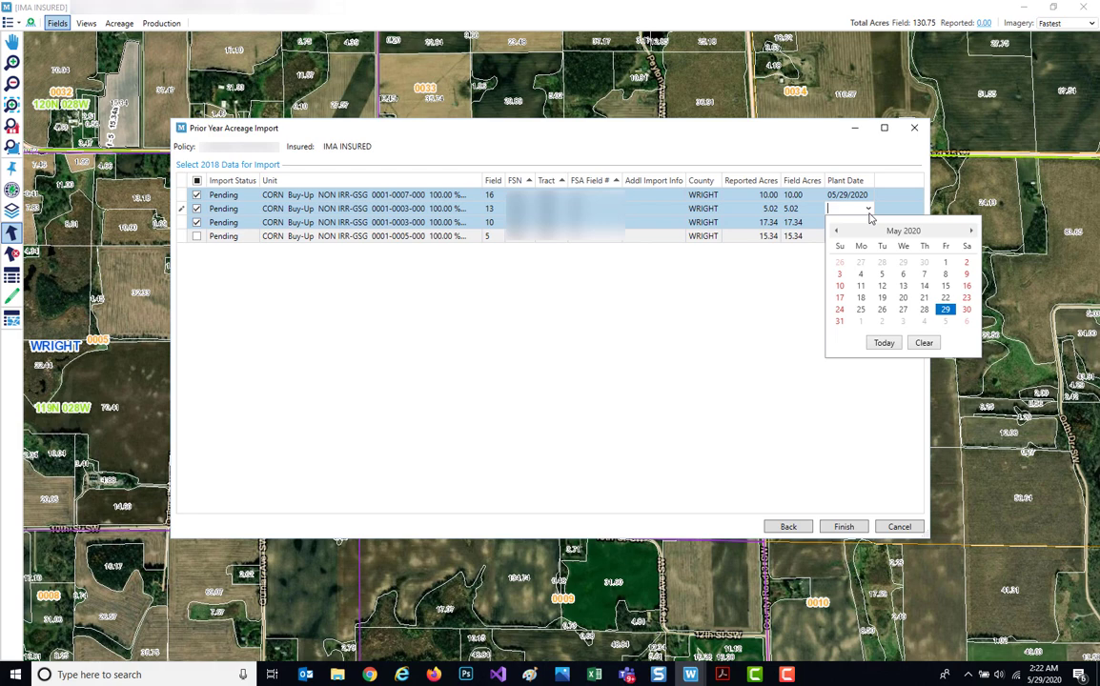
{"action": "left_click", "coordinate": [944, 311]}
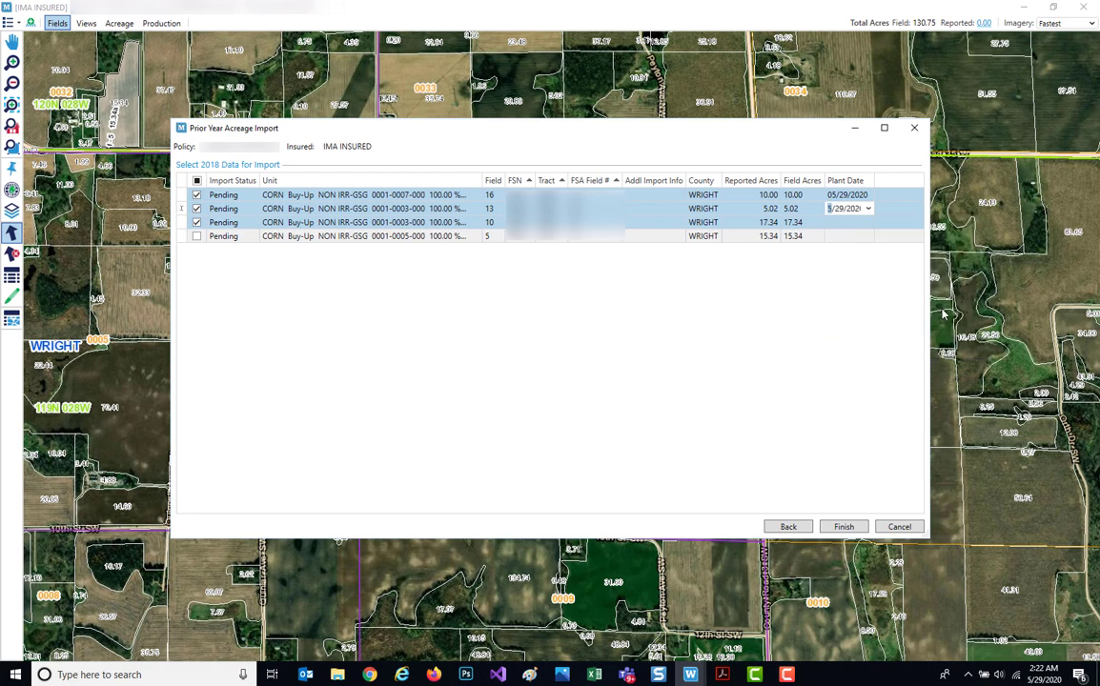
{"action": "left_click", "coordinate": [845, 223]}
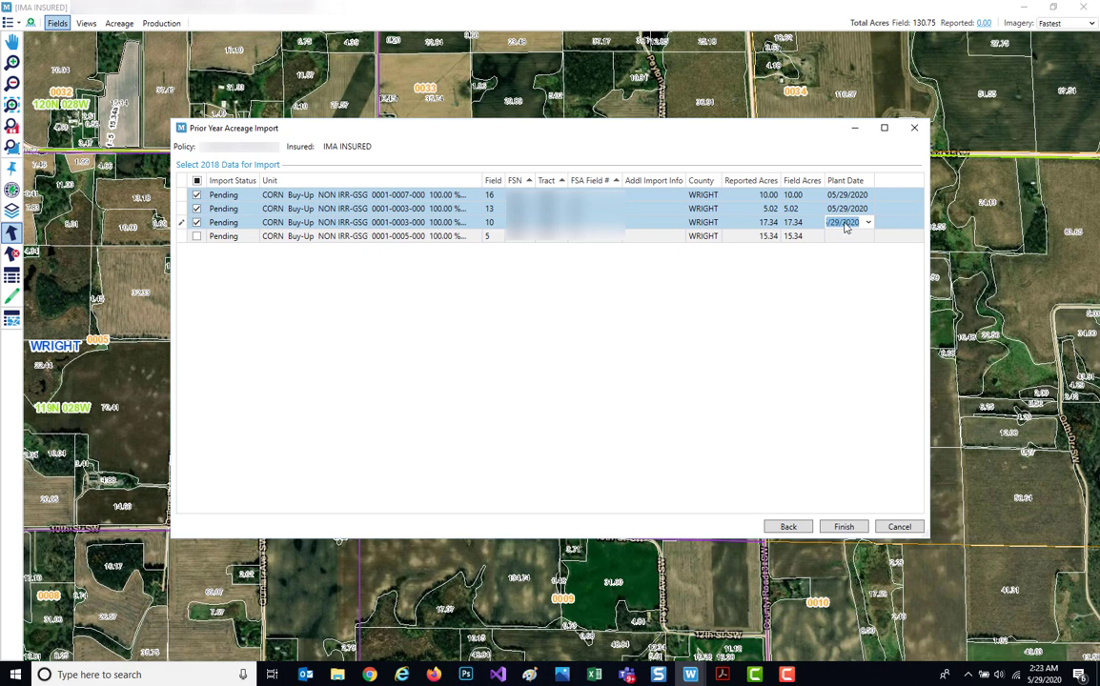
{"action": "left_click", "coordinate": [851, 291]}
{"action": "left_click", "coordinate": [843, 527]}
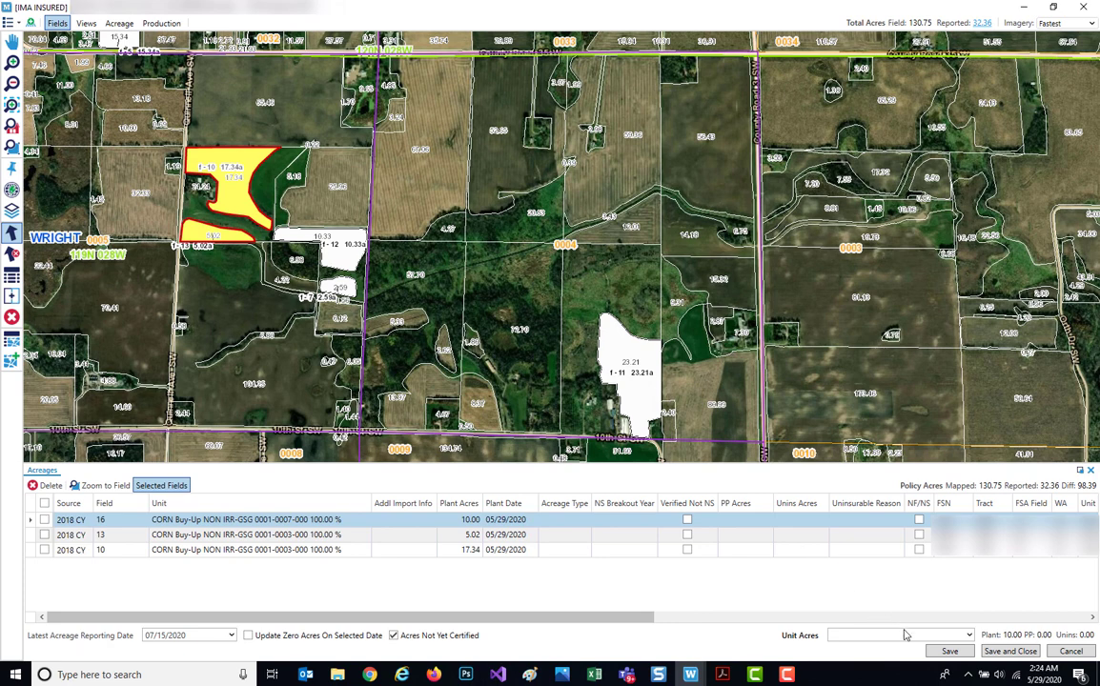
Step: Save the imported acreage lines and close the map, accepting the acreage summary
{"action": "left_click", "coordinate": [1007, 652]}
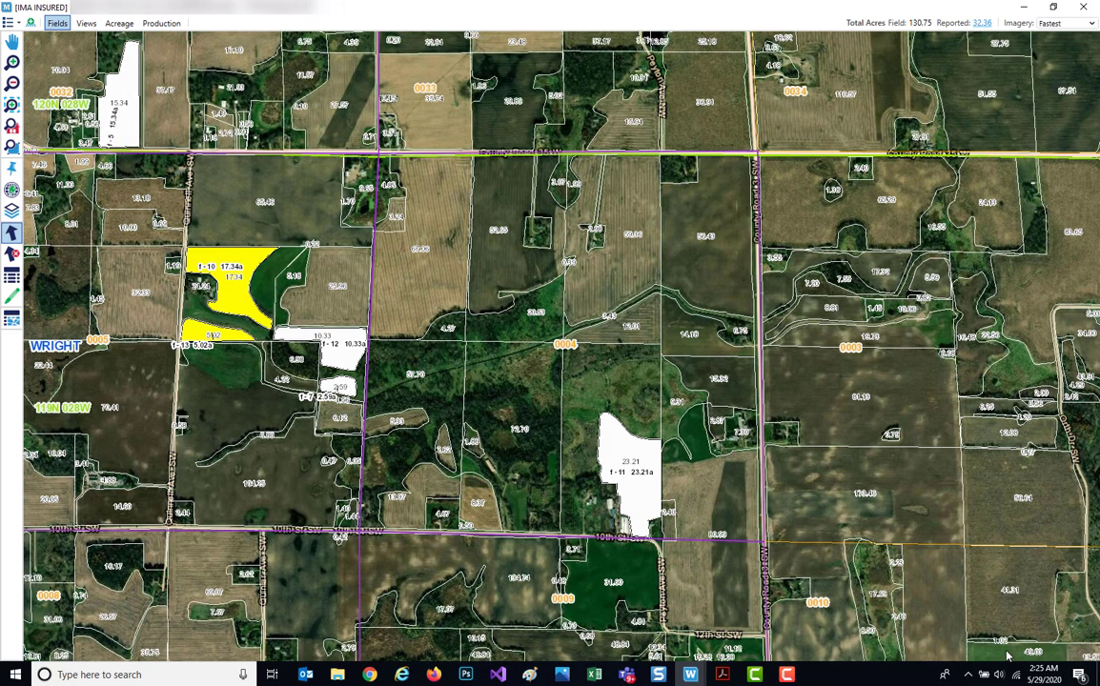
{"action": "left_click", "coordinate": [1084, 8]}
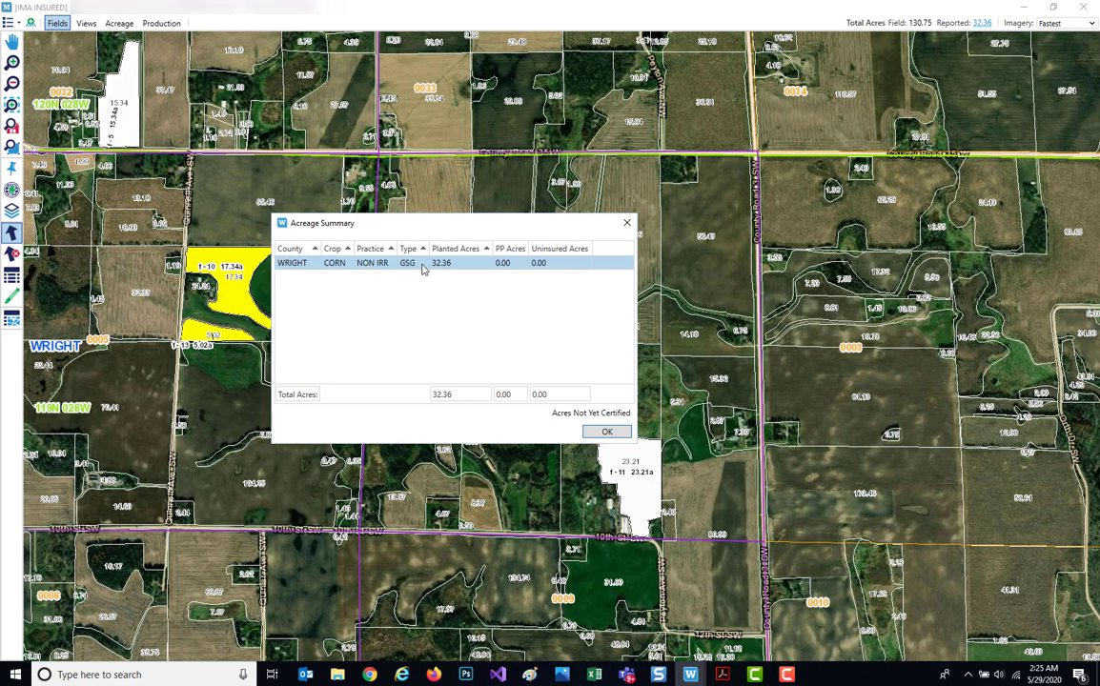
{"action": "left_click", "coordinate": [604, 432]}
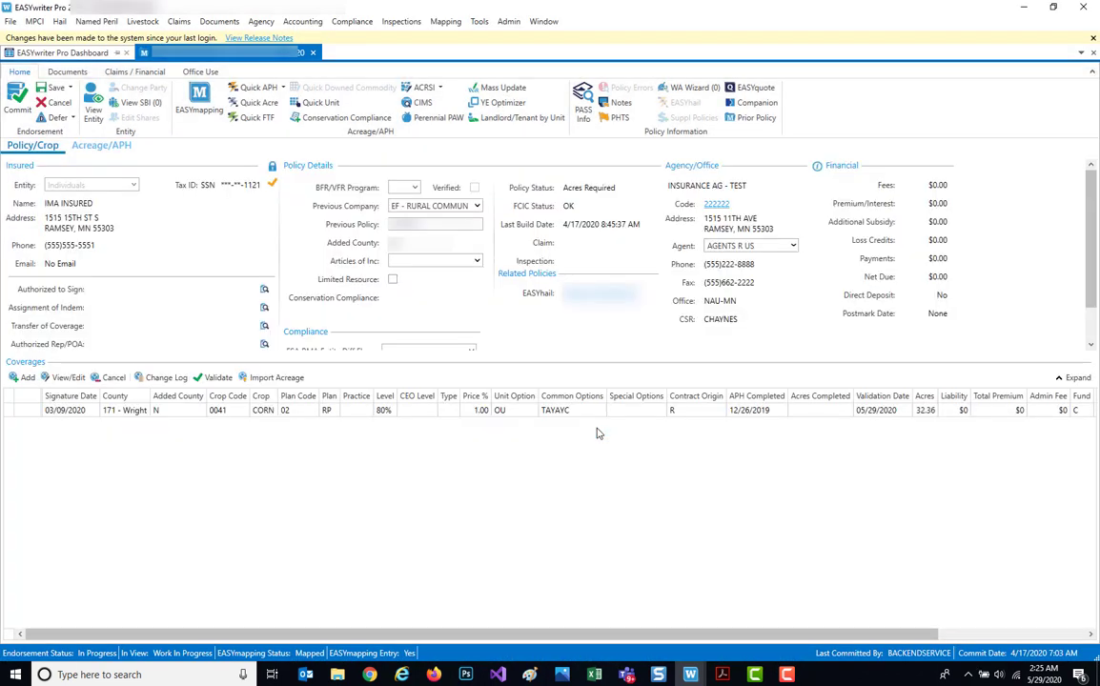
Step: Begin committing the policy endorsement, continuing with the incomplete acreage lines for the reporting date
{"action": "left_click", "coordinate": [16, 103]}
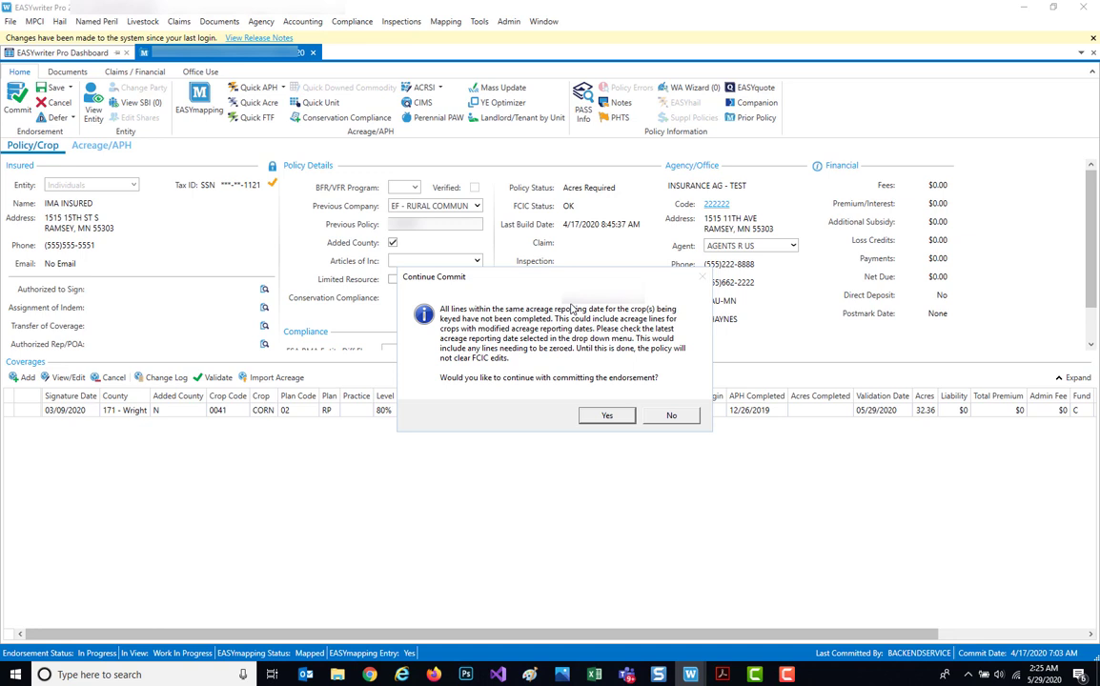
{"action": "left_click", "coordinate": [606, 415]}
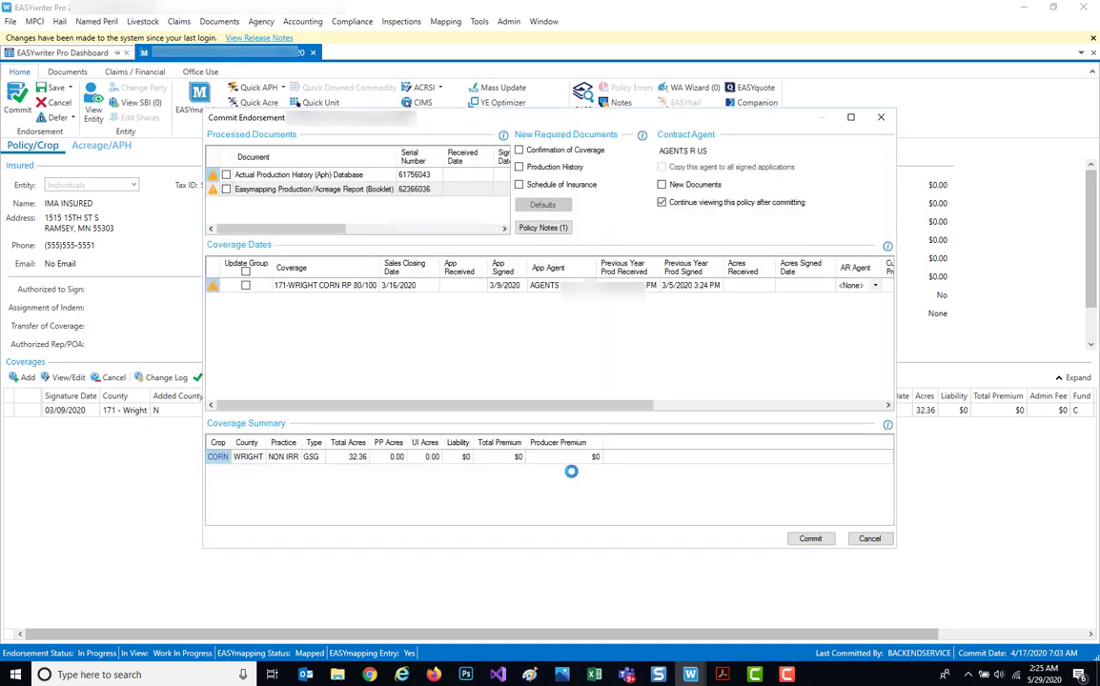